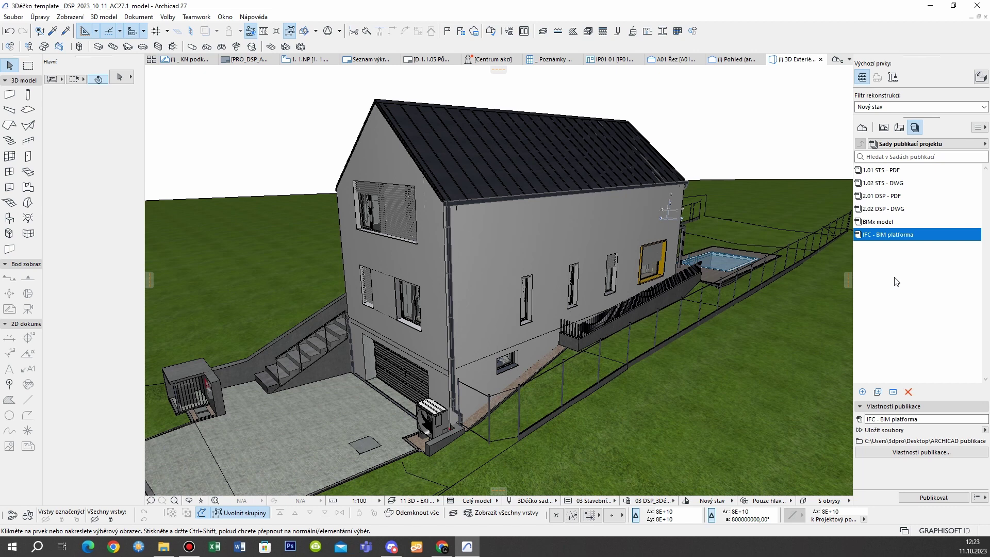
- Open the IFC - BIM platforma publisher set and examine the file format and translator options of its 3D Exteriér item
click(896, 237)
double_click(895, 237)
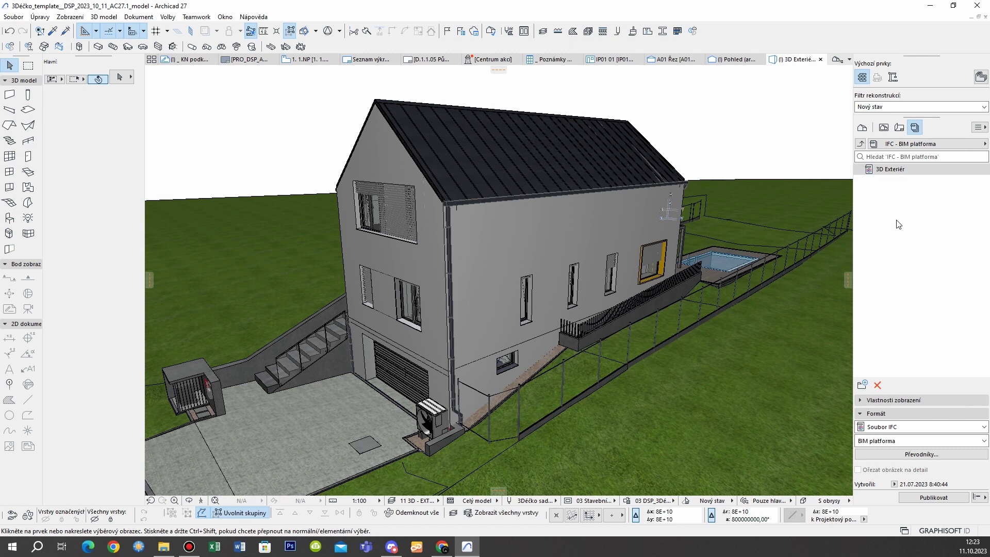
click(894, 427)
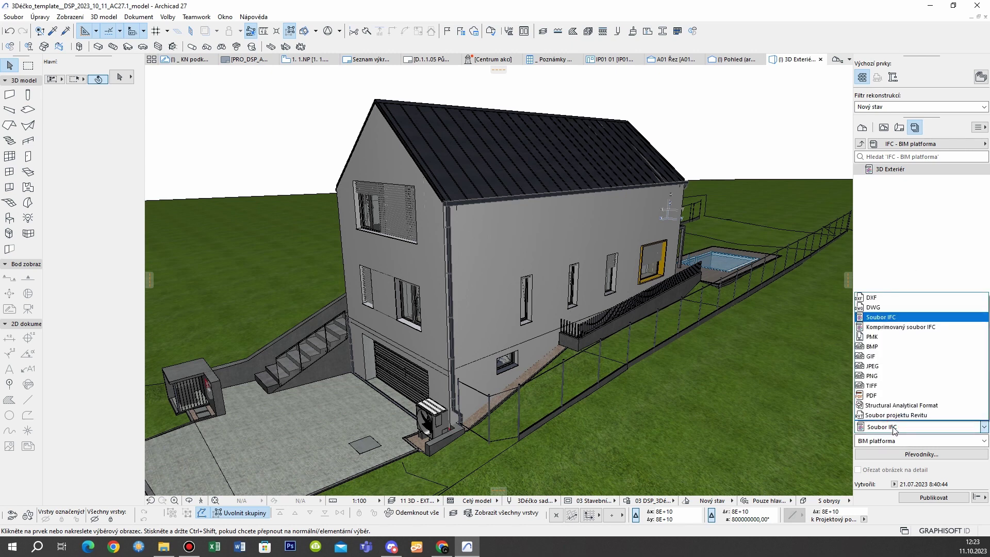
click(892, 442)
click(891, 441)
click(891, 441)
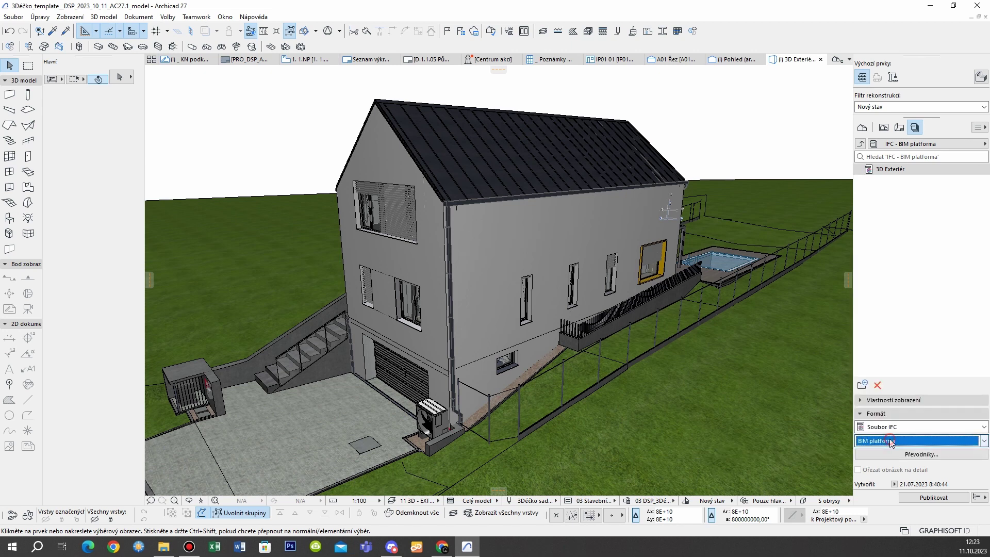
- Open the IFC translators, examine the BIM platforma export translator's settings, and close the dialog
click(14, 17)
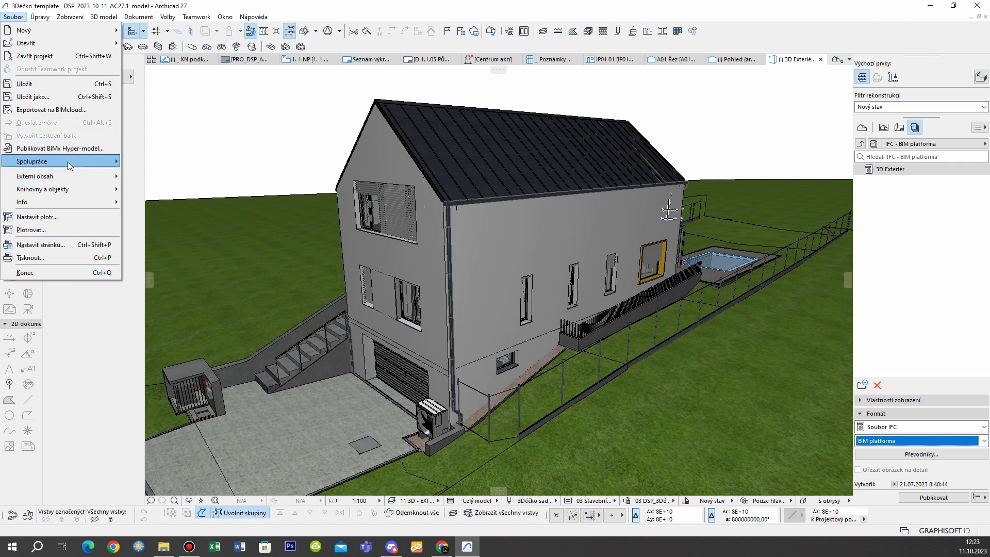
mouse_move(67, 162)
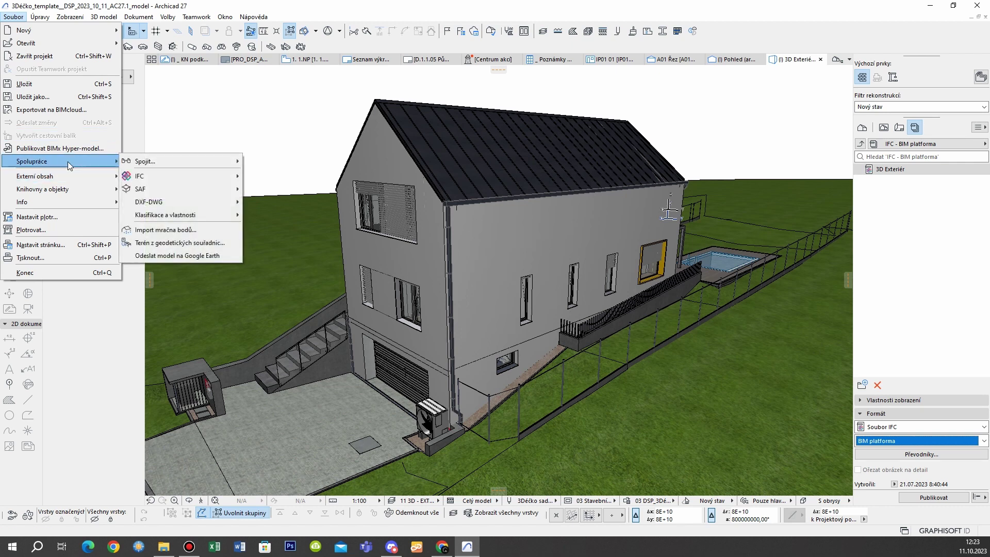
mouse_move(163, 177)
click(277, 190)
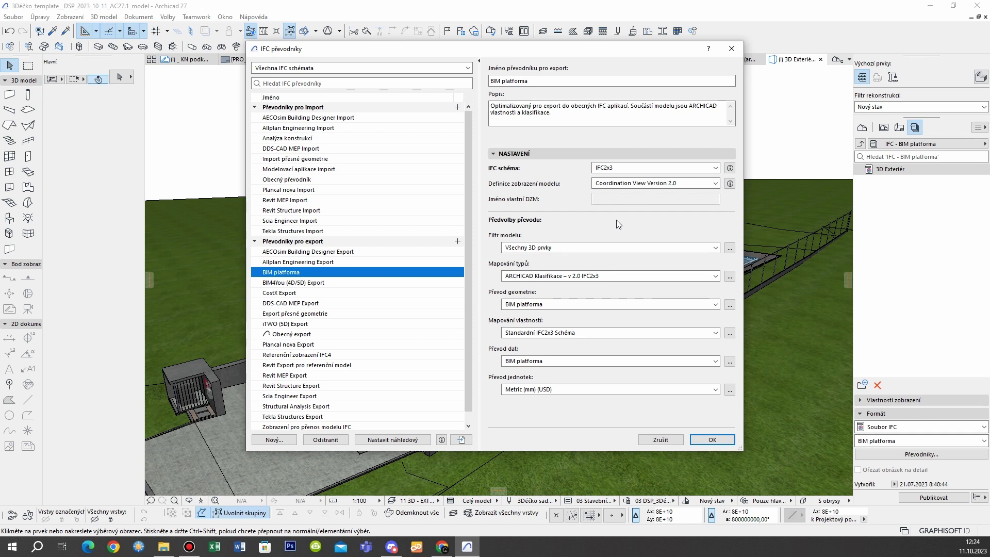
click(732, 51)
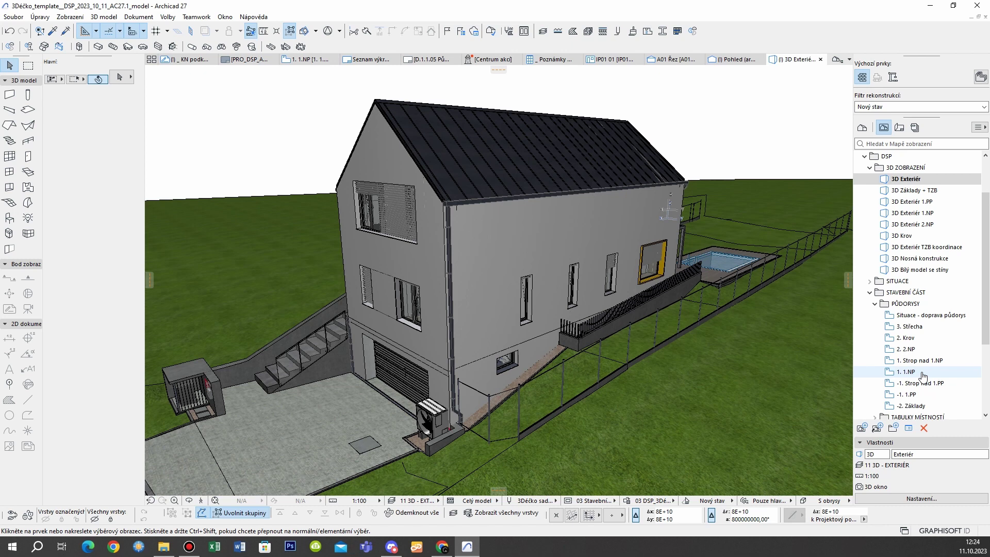
- Open the element parameter transfer settings, review the available transfer sets, and close the dialog
click(41, 17)
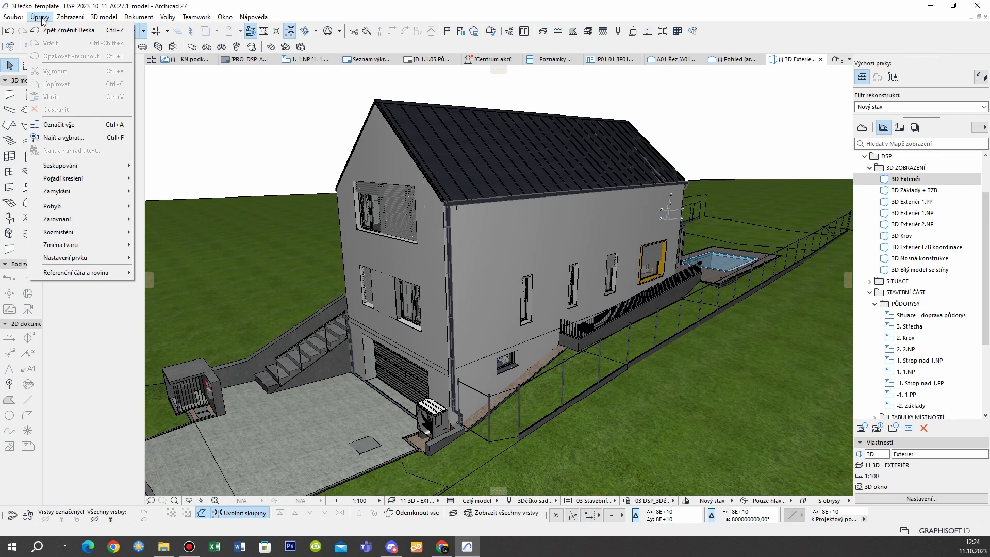
mouse_move(95, 260)
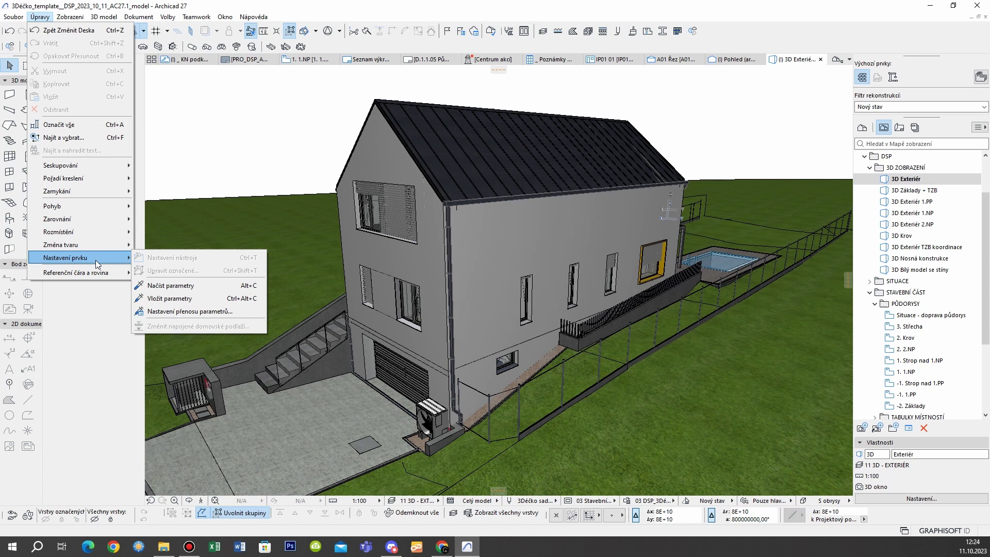
click(193, 311)
drag(478, 116, 425, 143)
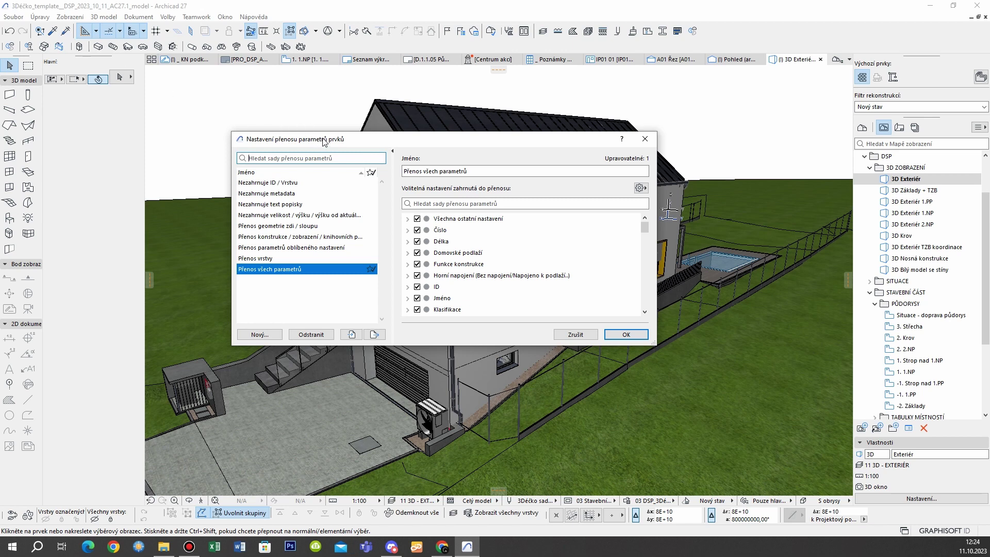
drag(324, 142, 472, 227)
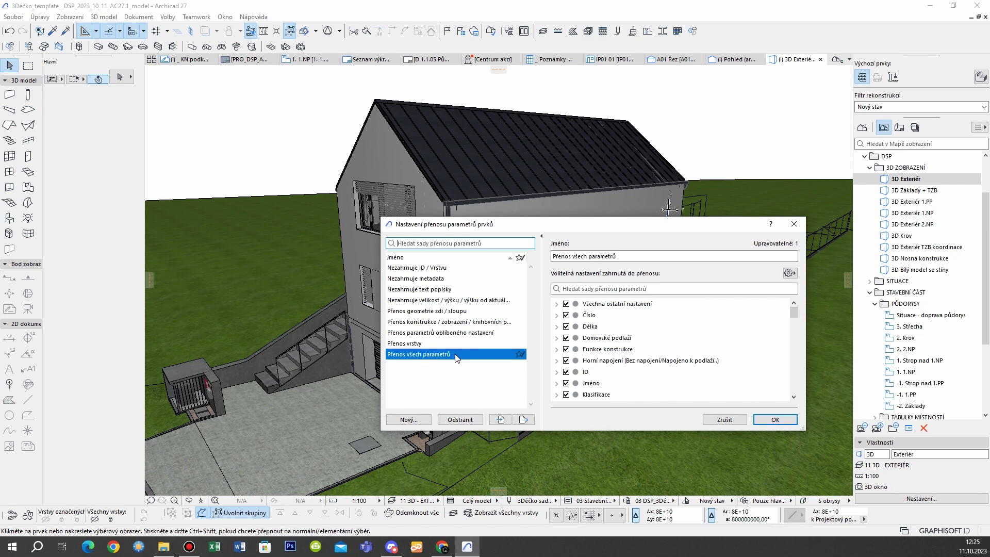
click(782, 423)
- Apply the favorite Betonové lože pro náběhový obrubník from the Zpevněné plochy folder of the favorites
click(230, 18)
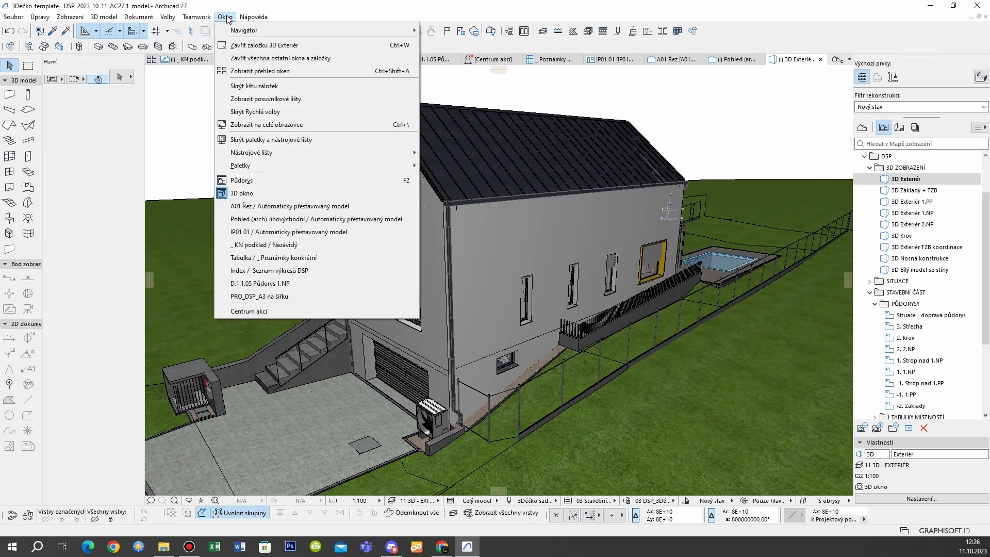
mouse_move(316, 165)
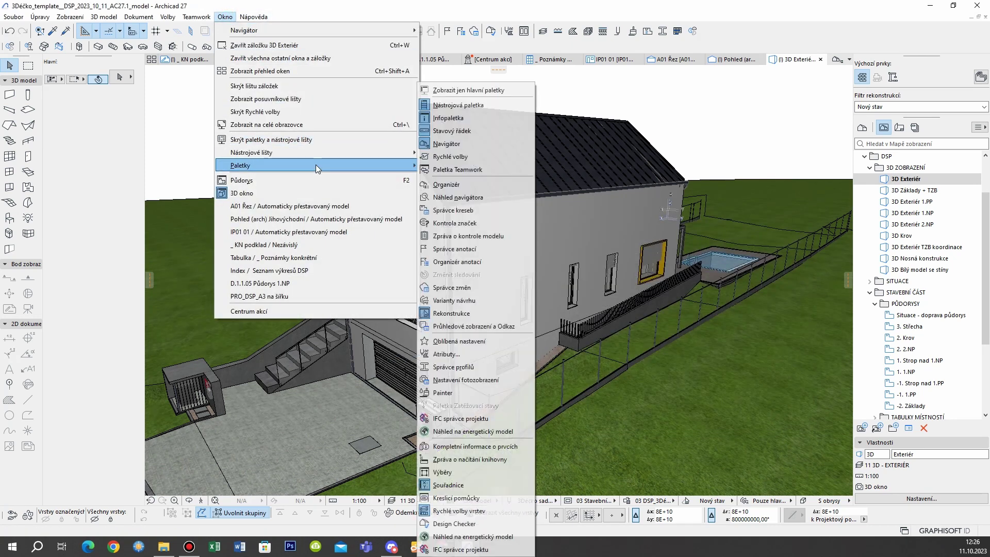
click(461, 340)
drag(270, 99, 391, 81)
scroll(281, 235, down, 3)
click(280, 245)
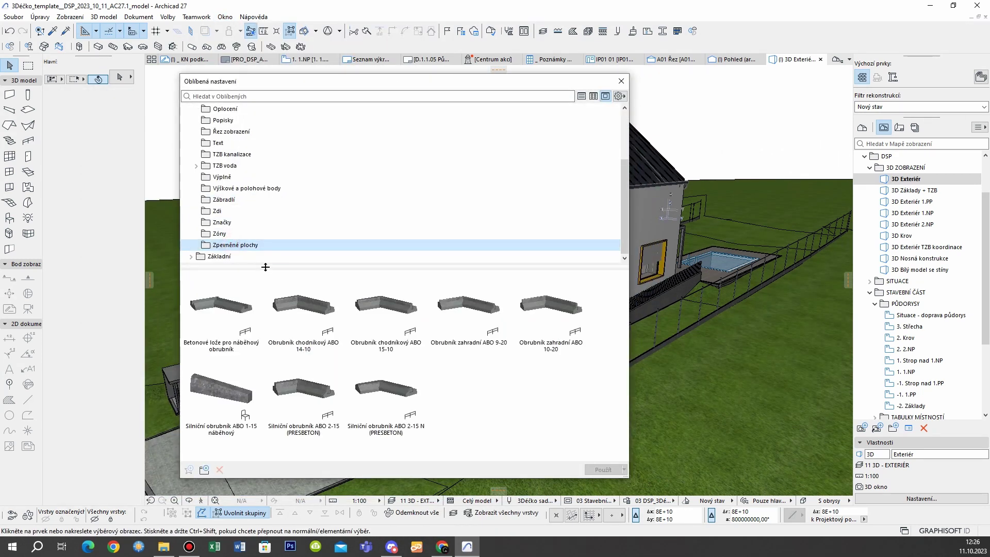
click(228, 320)
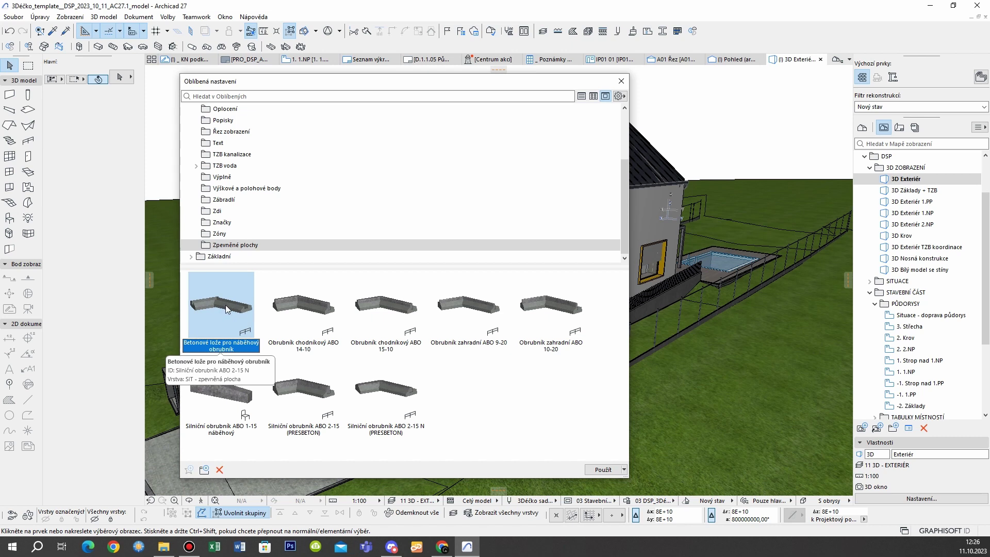
double_click(225, 305)
- Review the applied kerb favorite's layer, classification and ID settings, and close the favorites
scroll(103, 438, down, 3)
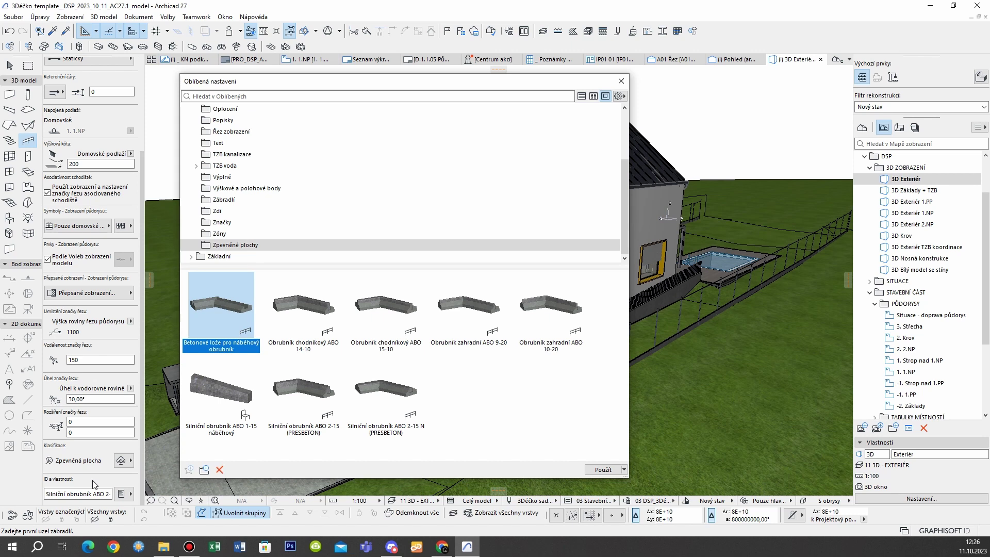
scroll(100, 230, up, 3)
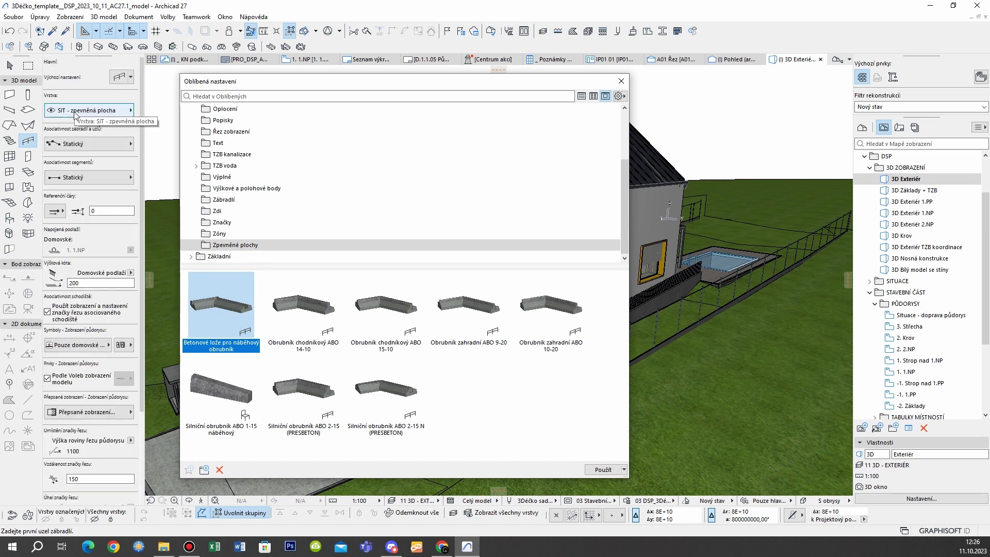
scroll(133, 334, down, 1)
scroll(133, 334, down, 4)
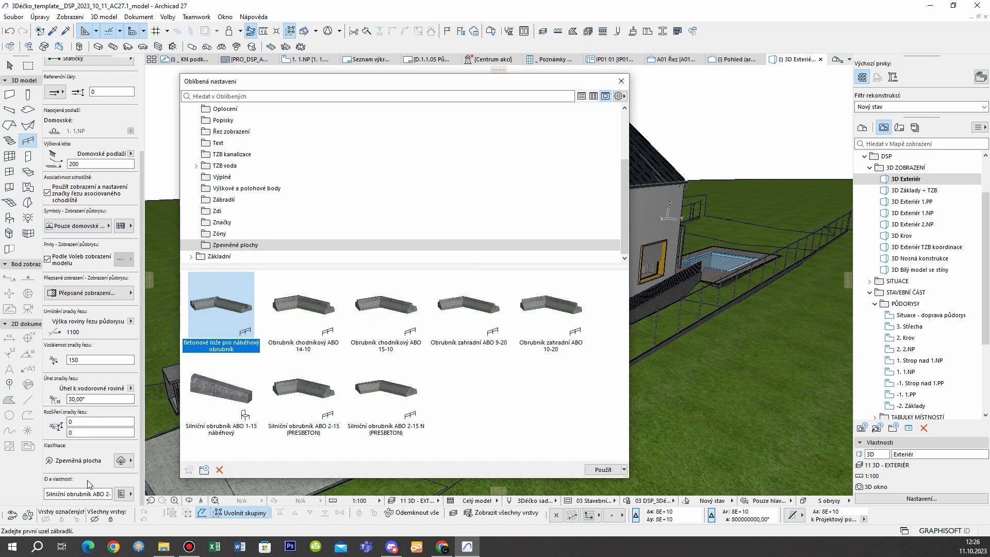
drag(317, 82, 369, 84)
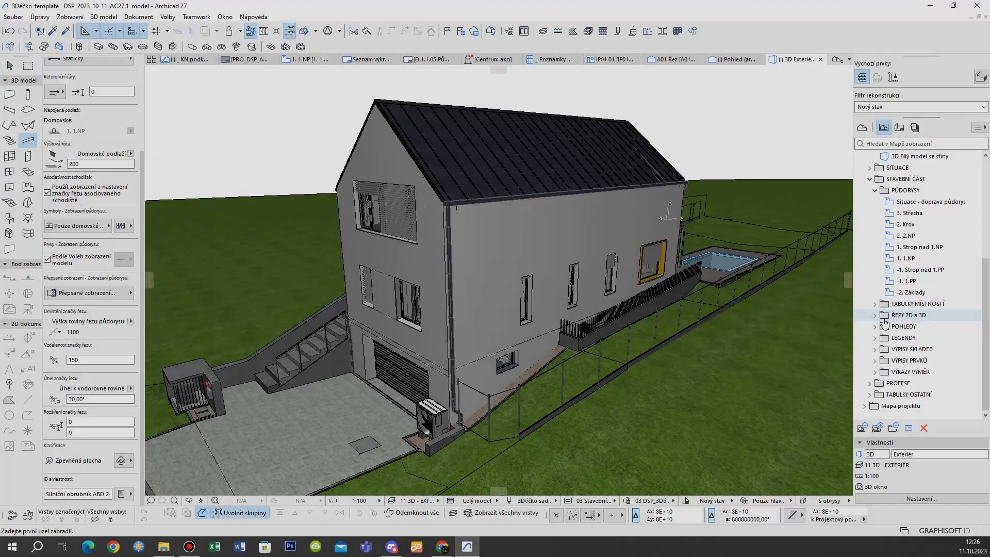
- Open the A01 Řez section from the ŘEZY 2D a 3D folder and leave the railing tool
double_click(908, 314)
double_click(910, 327)
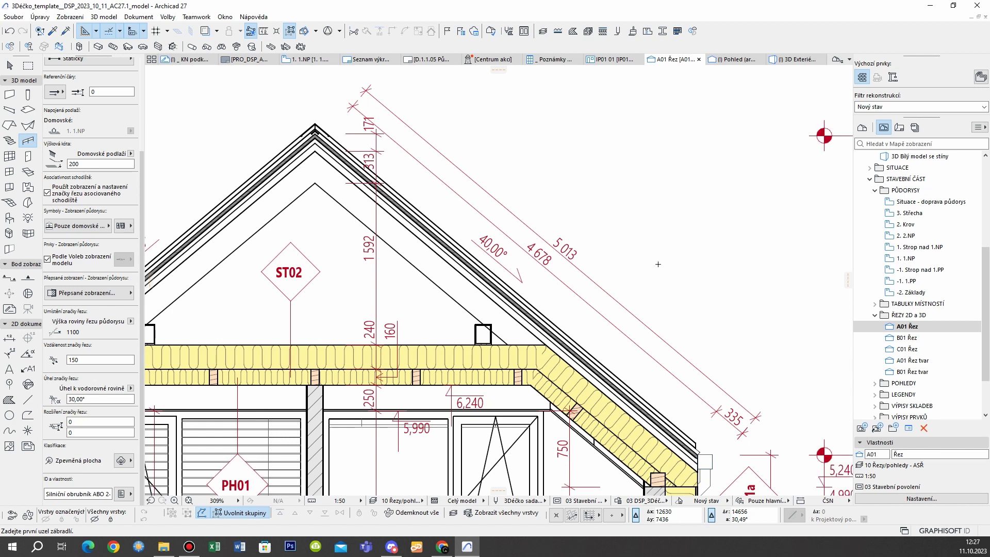
key(Escape)
scroll(484, 302, up, 2)
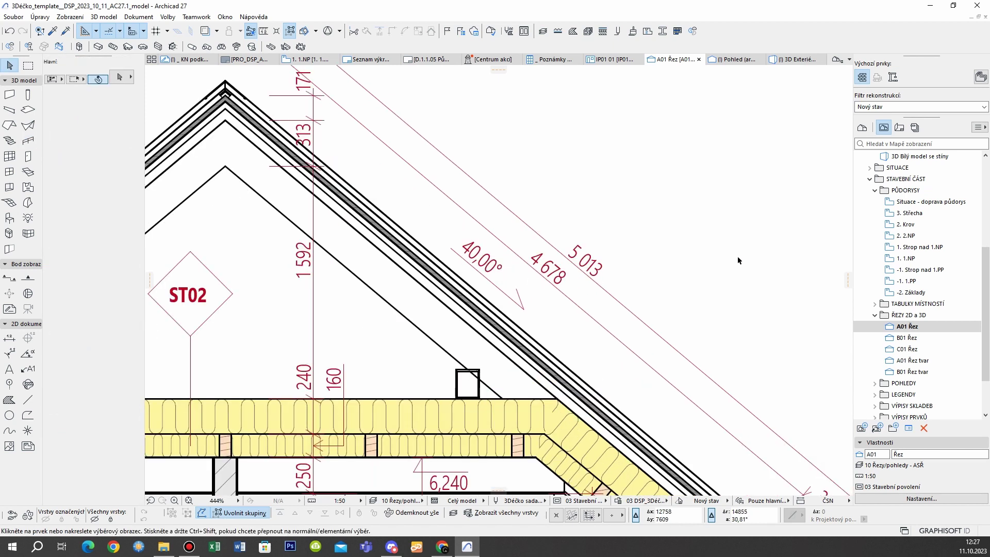
- Open the text of the 40,00° roof slope label and examine the Sklon parameter in the Střecha autotext group
double_click(495, 266)
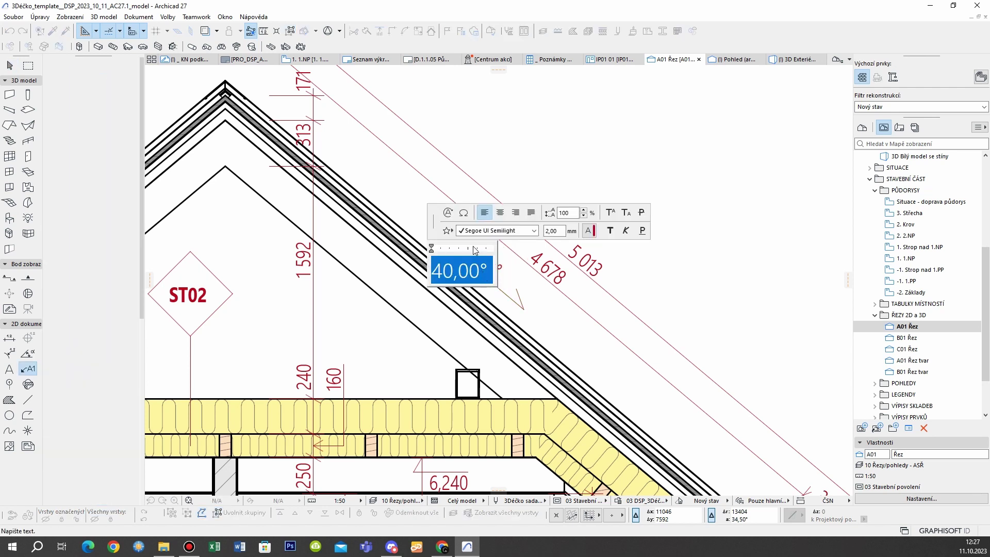
click(448, 212)
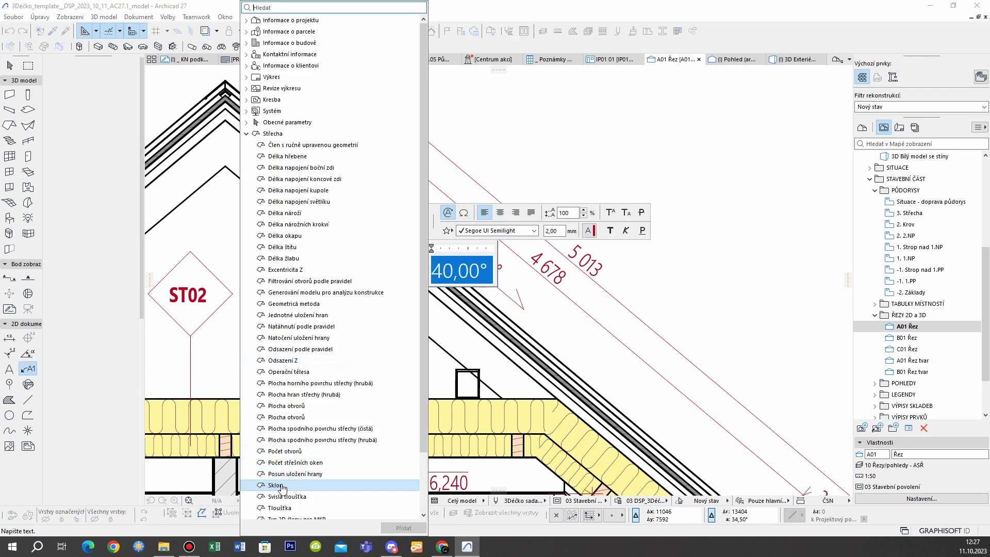
double_click(281, 487)
click(498, 270)
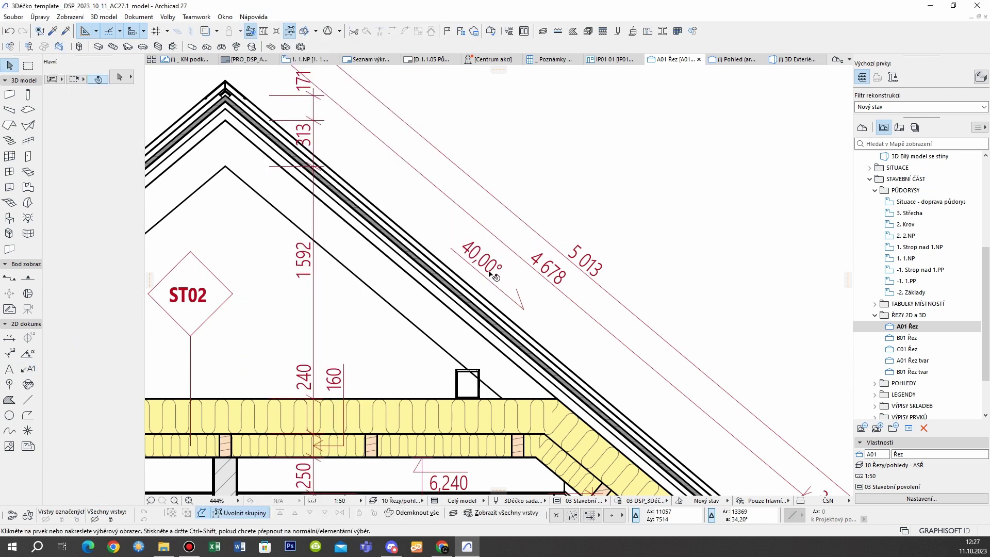
double_click(487, 265)
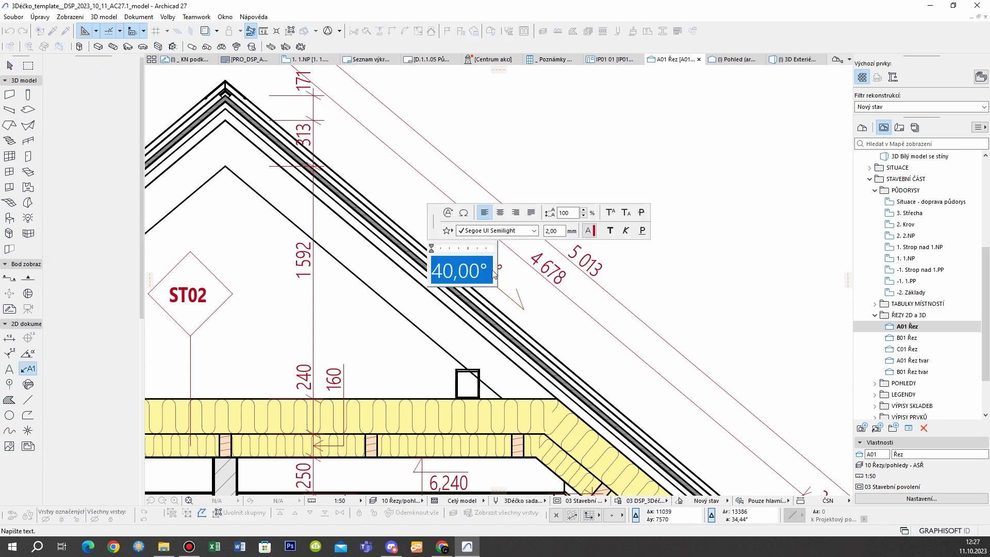
click(448, 213)
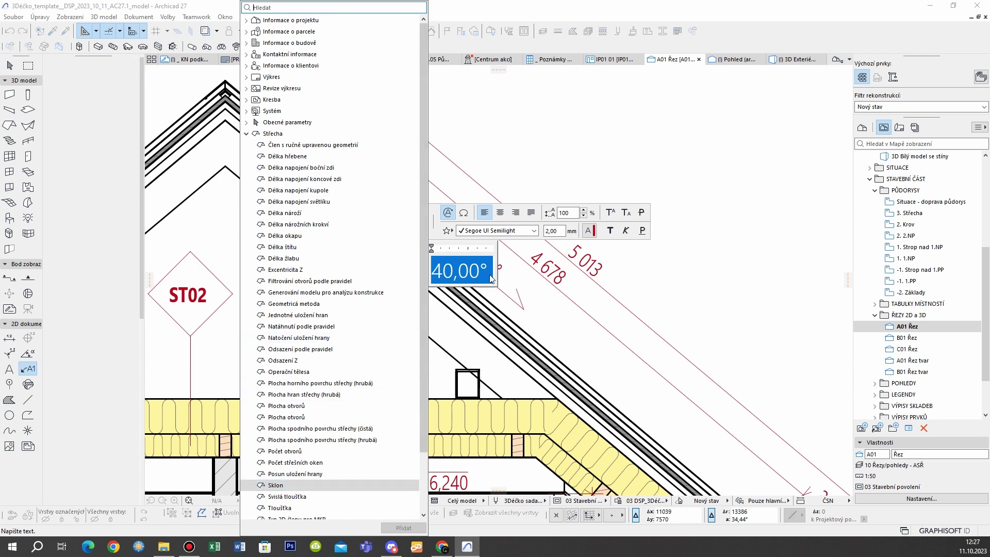
click(565, 336)
click(578, 333)
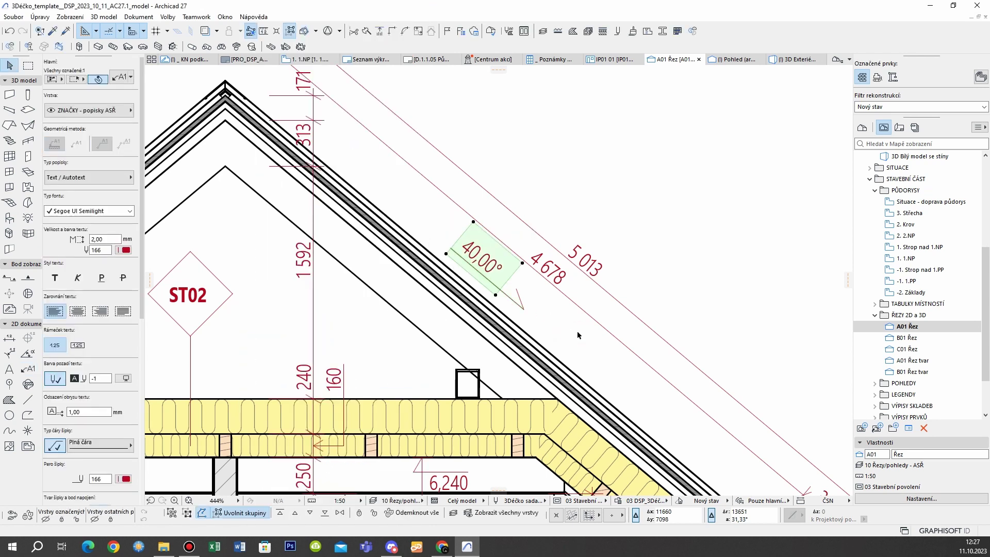
key(Escape)
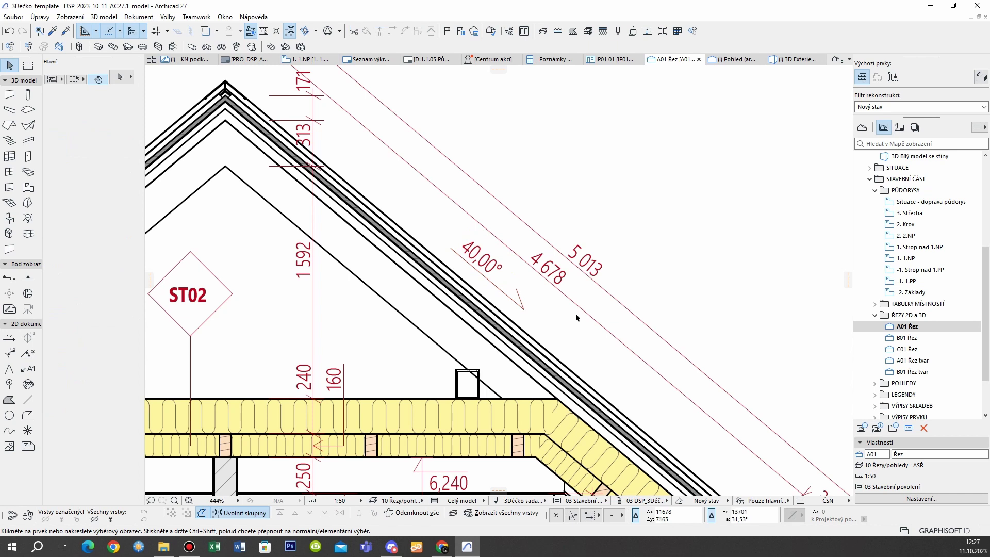
- Apply the label favorite Kóta sklonu v % oboustranná from the Kóty sklonu folder and close the favorites
click(138, 17)
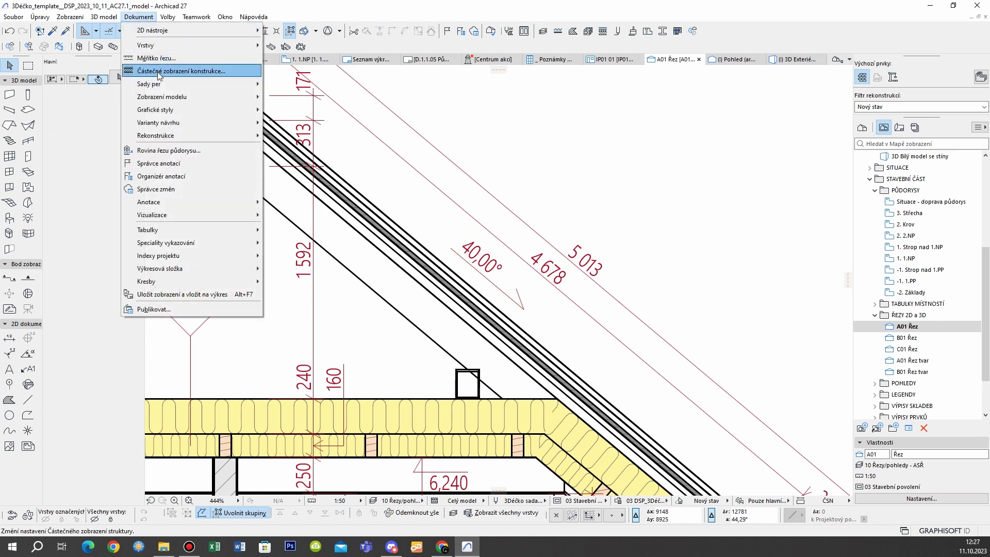
click(714, 238)
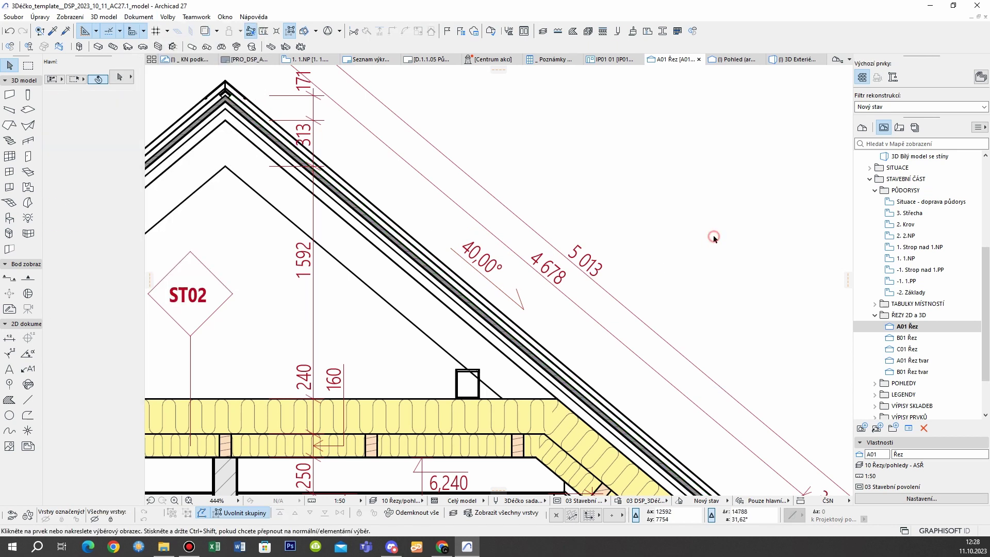
click(225, 17)
mouse_move(335, 166)
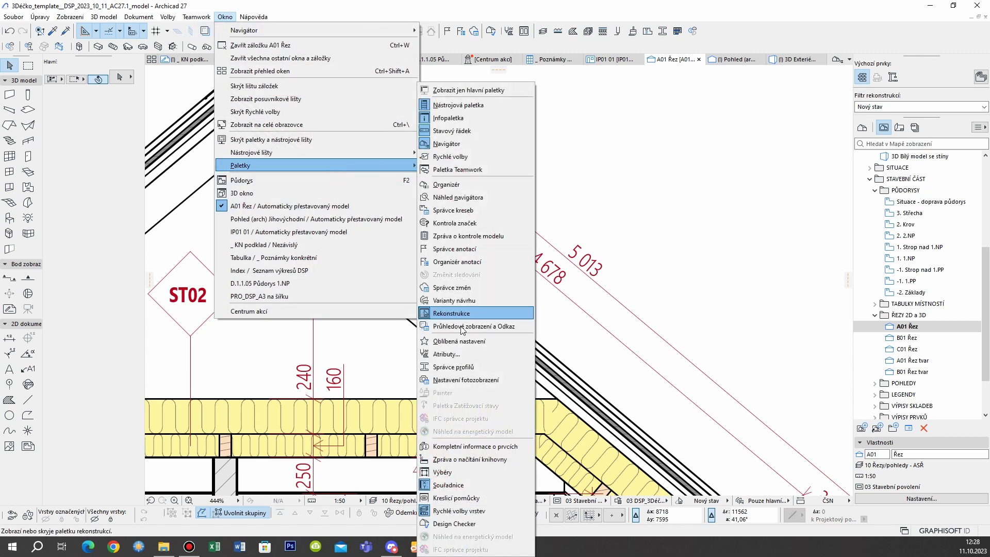
click(459, 341)
scroll(279, 206, up, 3)
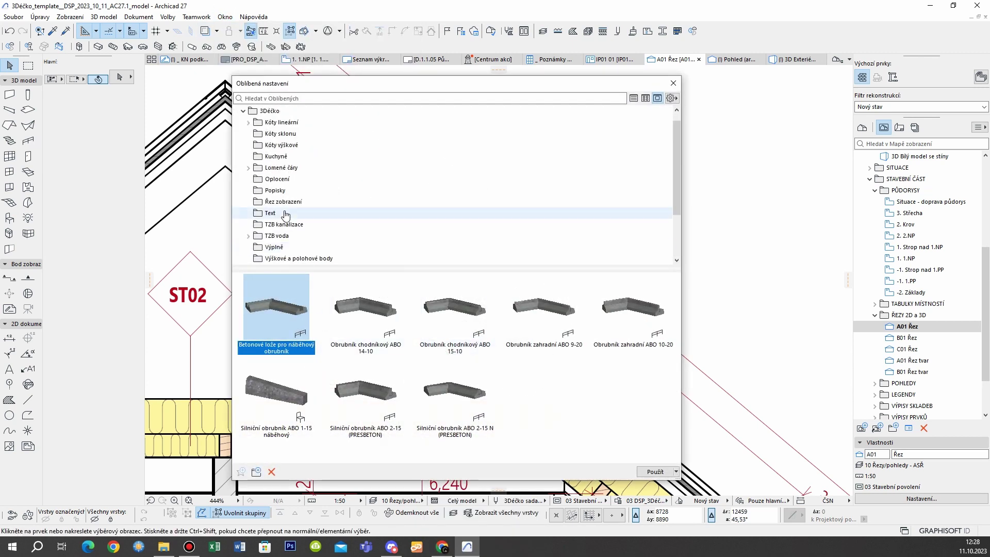
click(284, 146)
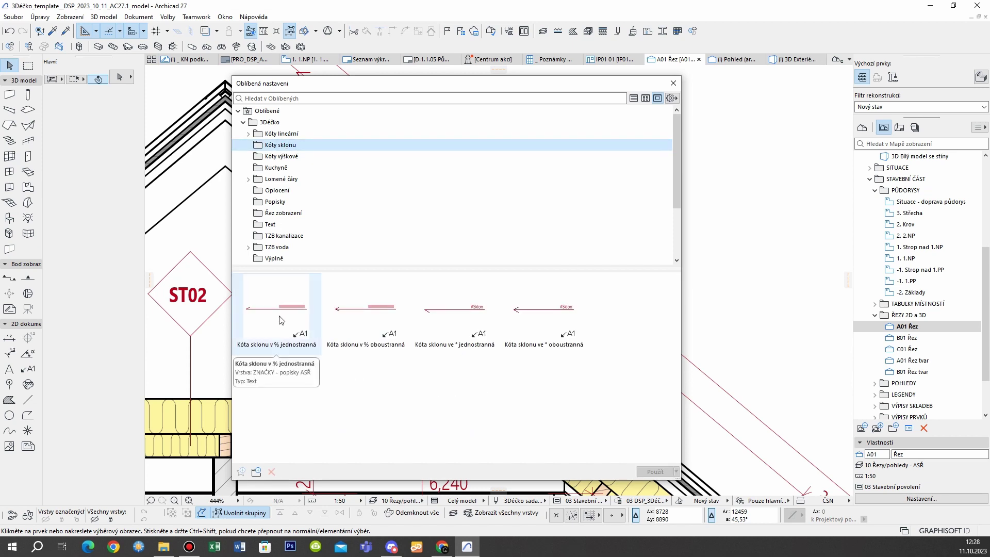
double_click(367, 314)
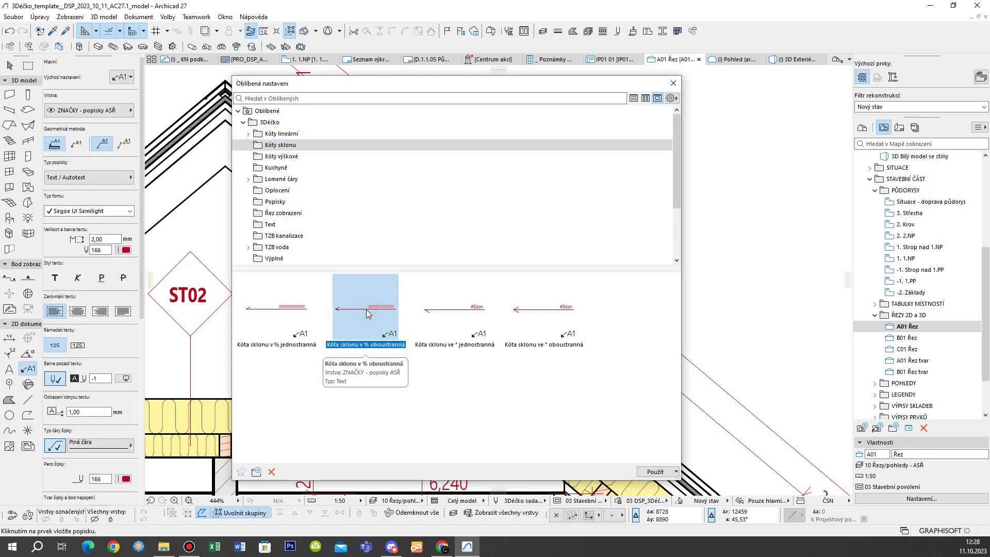
click(673, 83)
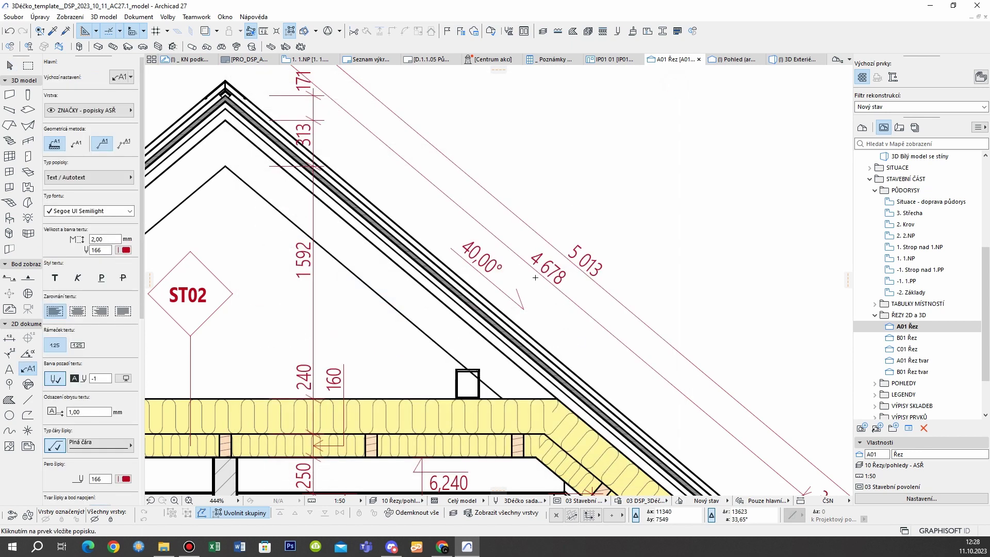
- Place a percentage slope label on the right-hand roof slope, just below the existing 40,00° label
scroll(535, 277, down, 1)
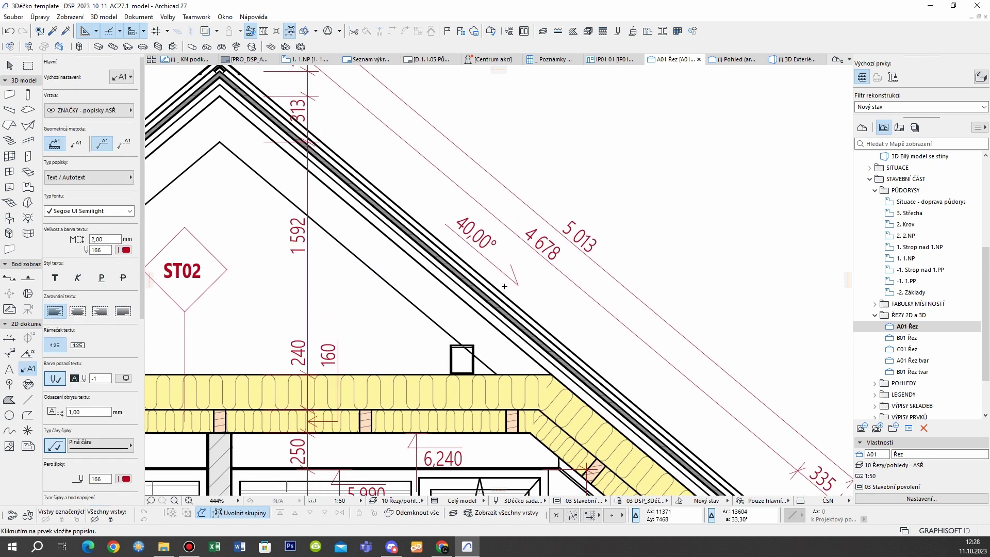
click(473, 298)
middle_drag(473, 298, 458, 298)
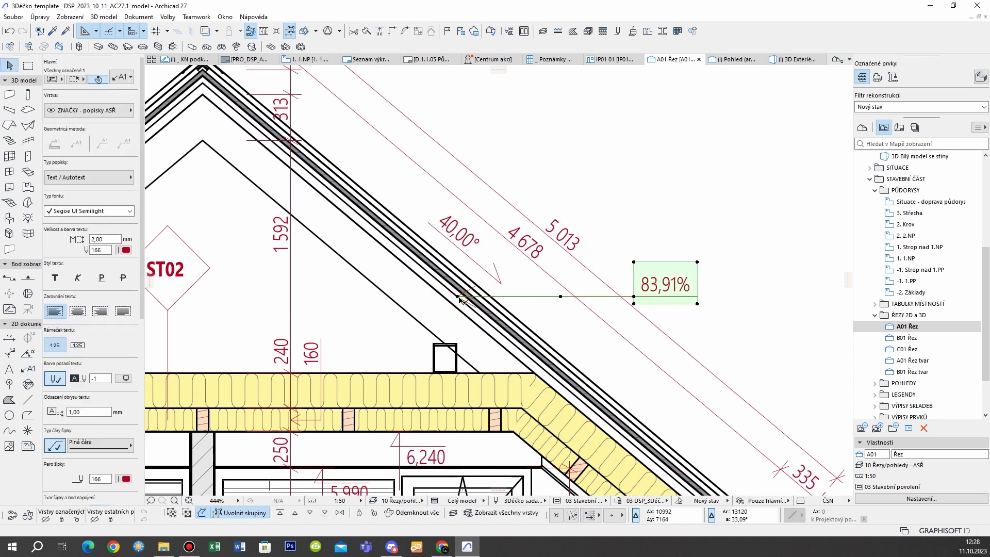
- Open the new percentage slope label's text to examine its autotext, leave it unedited and deselect the label
double_click(682, 292)
double_click(665, 288)
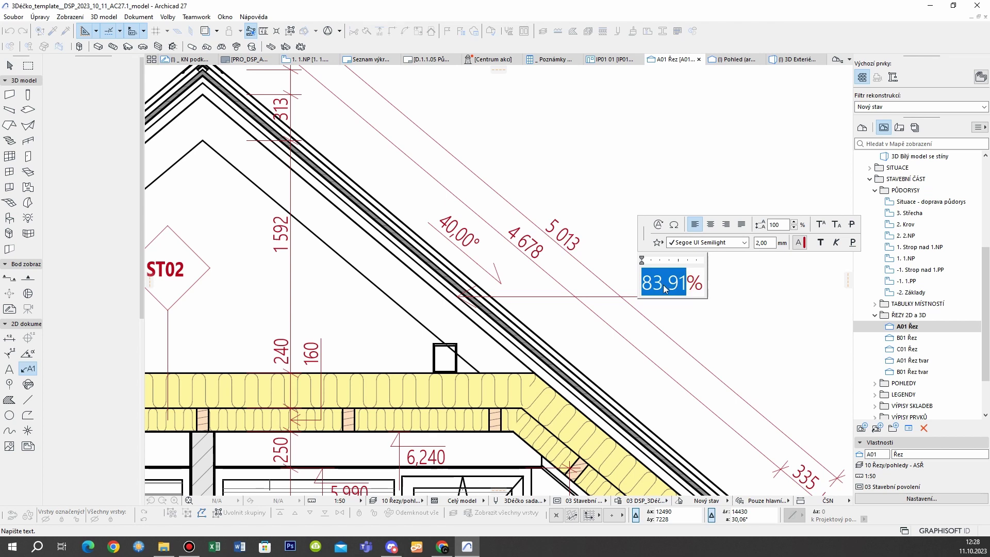
drag(665, 289, 687, 289)
key(Escape)
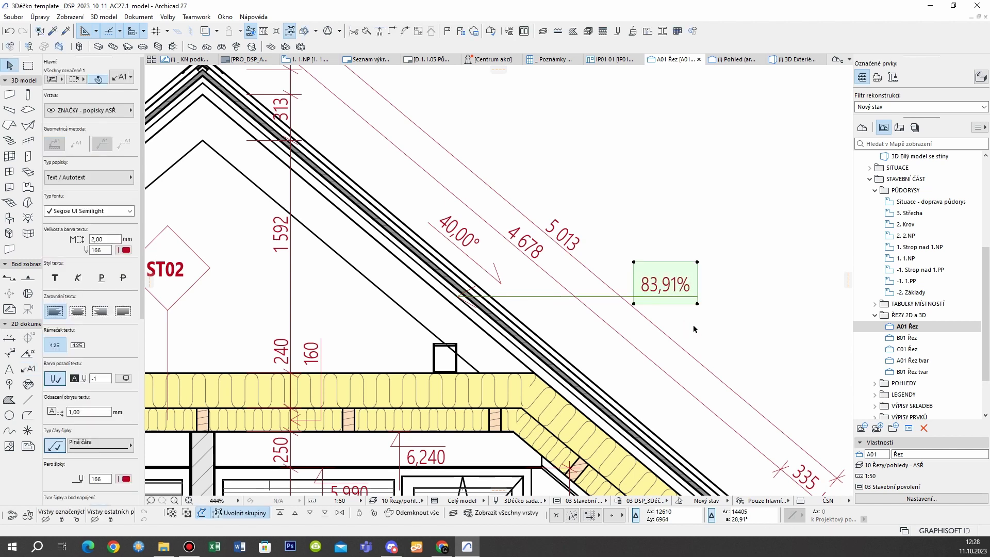
key(Escape)
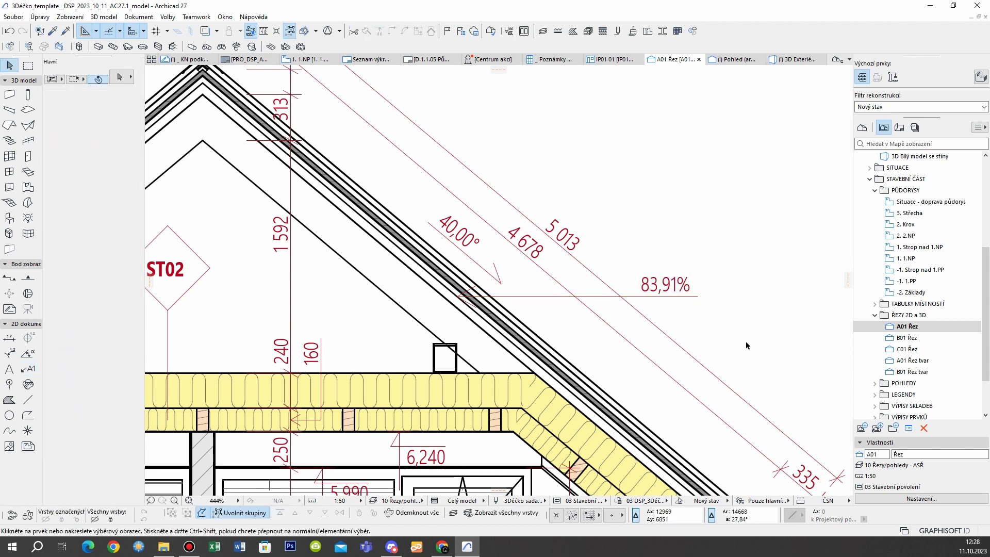